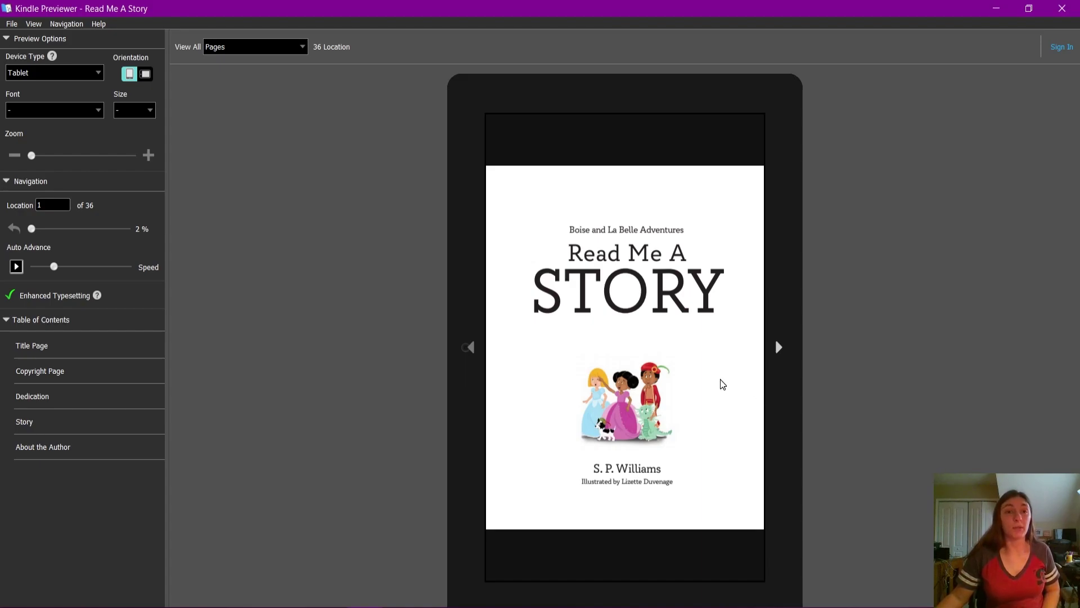
Zoom in on the title page, then page forward past copyright and dedication to location 4 of 36.
{"action": "double_click", "coordinate": [680, 346]}
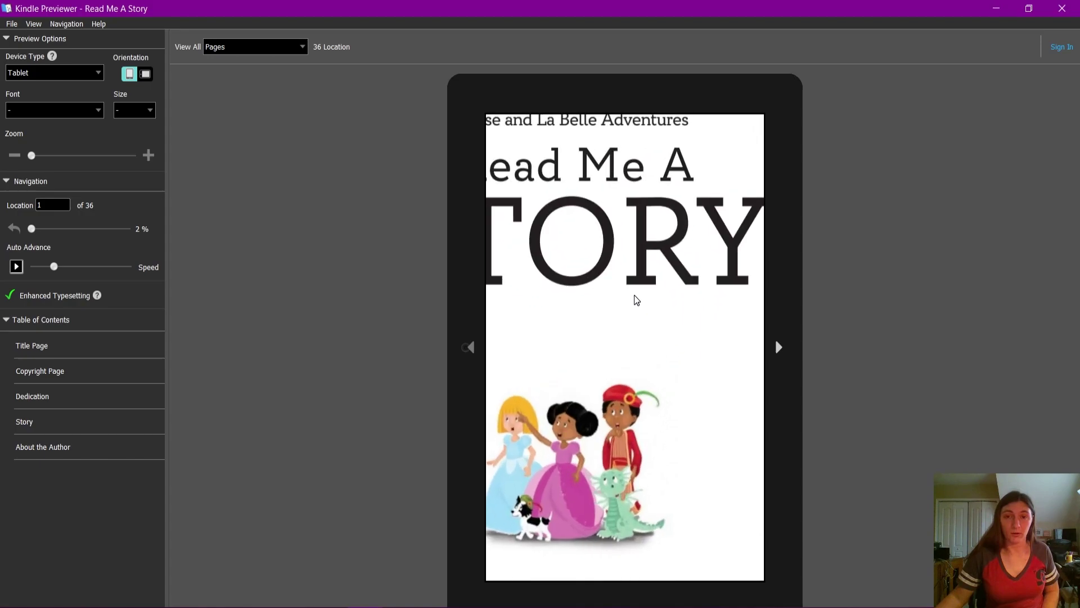
{"action": "double_click", "coordinate": [619, 316]}
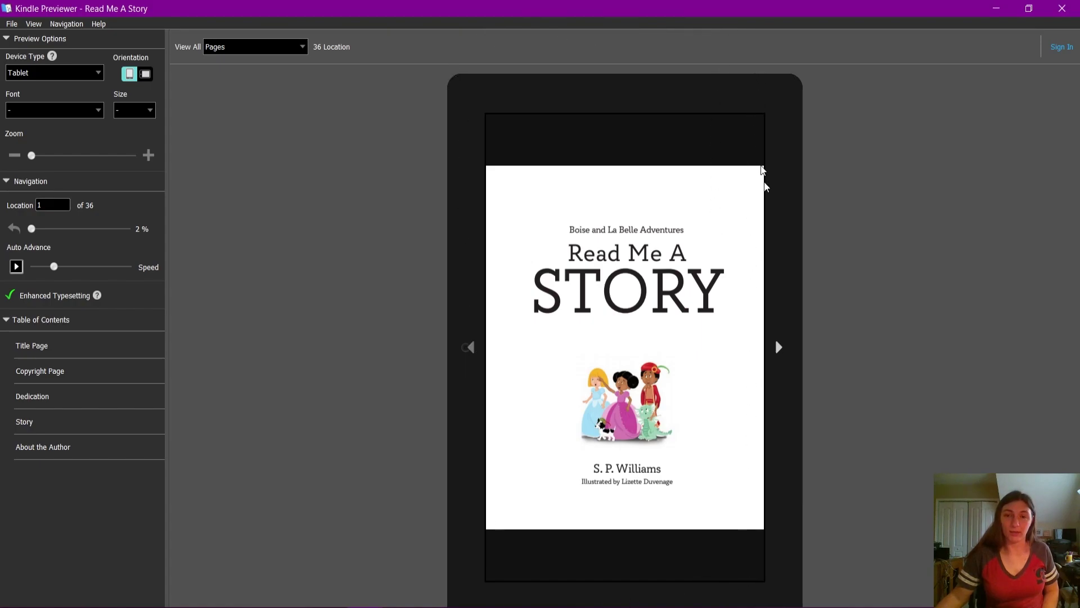
{"action": "left_click", "coordinate": [779, 347]}
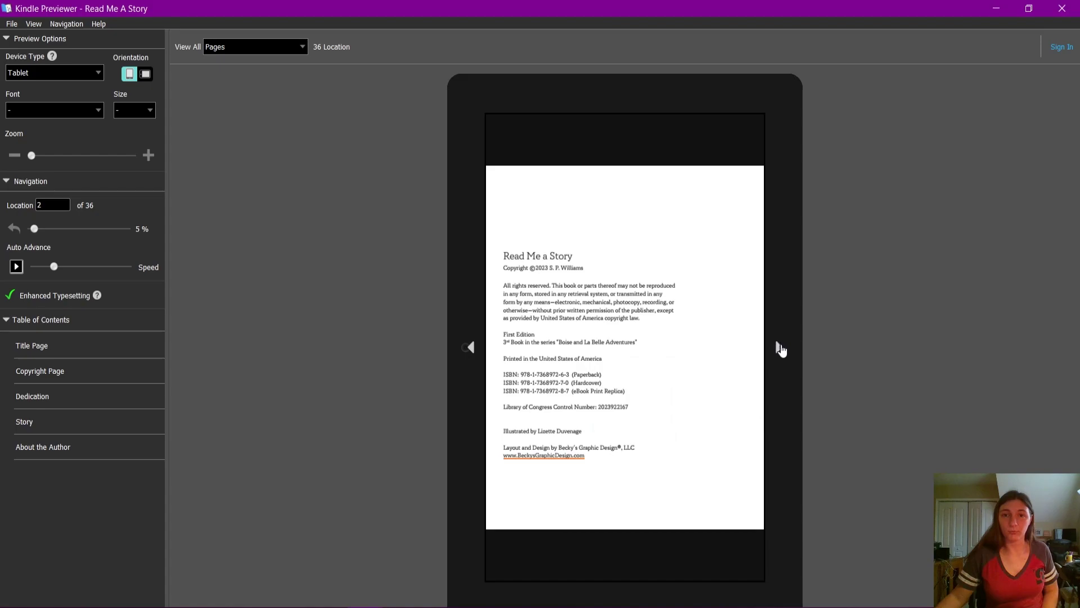
{"action": "left_click", "coordinate": [780, 347]}
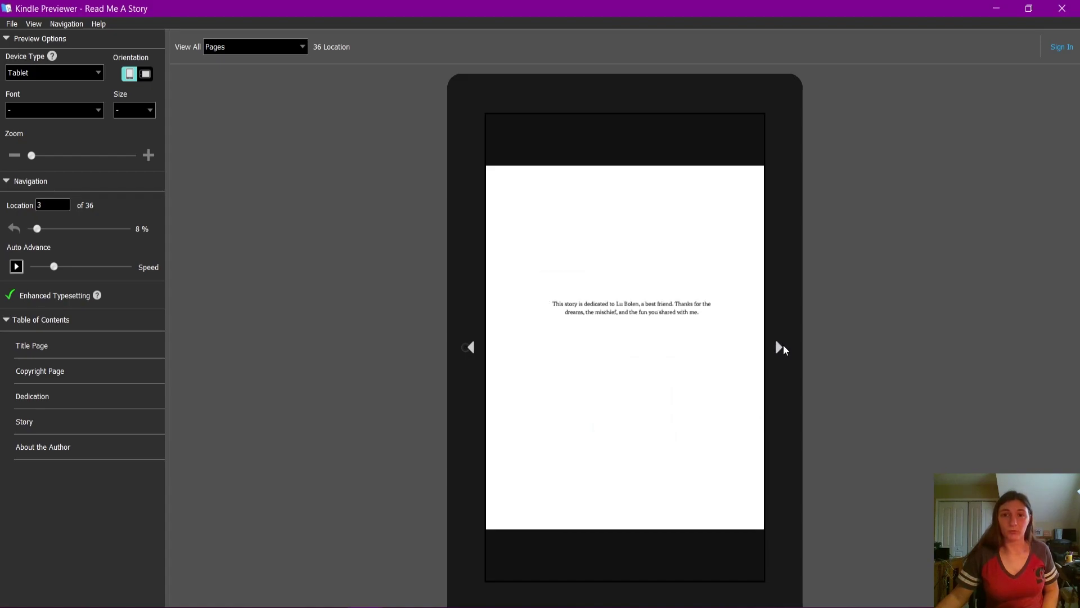
{"action": "left_click", "coordinate": [779, 347]}
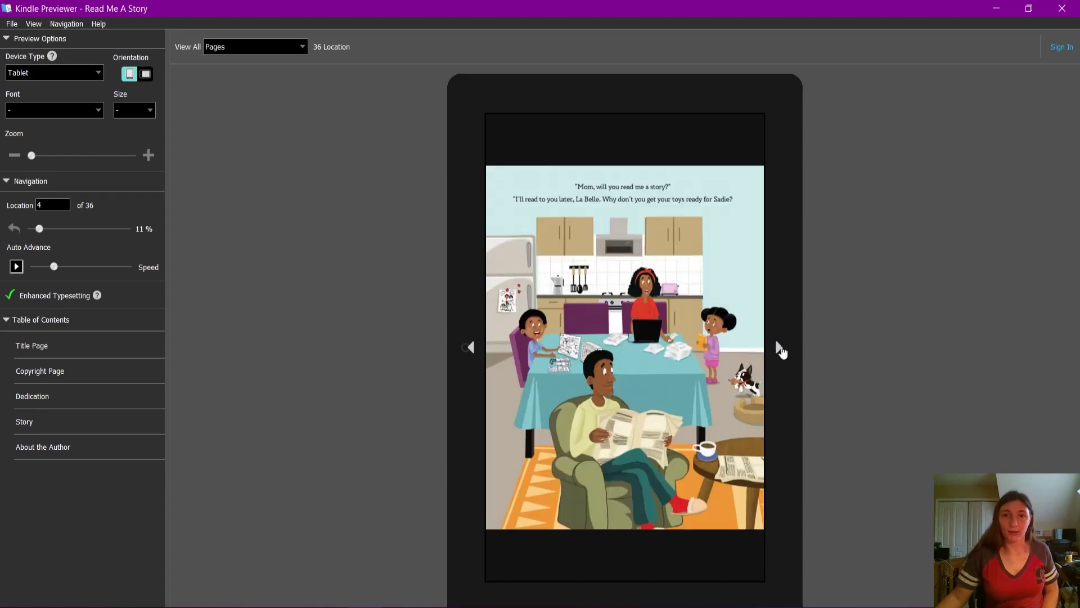
Magnify the kitchen scene page to check its text, then return to full-page view.
{"action": "double_click", "coordinate": [665, 211]}
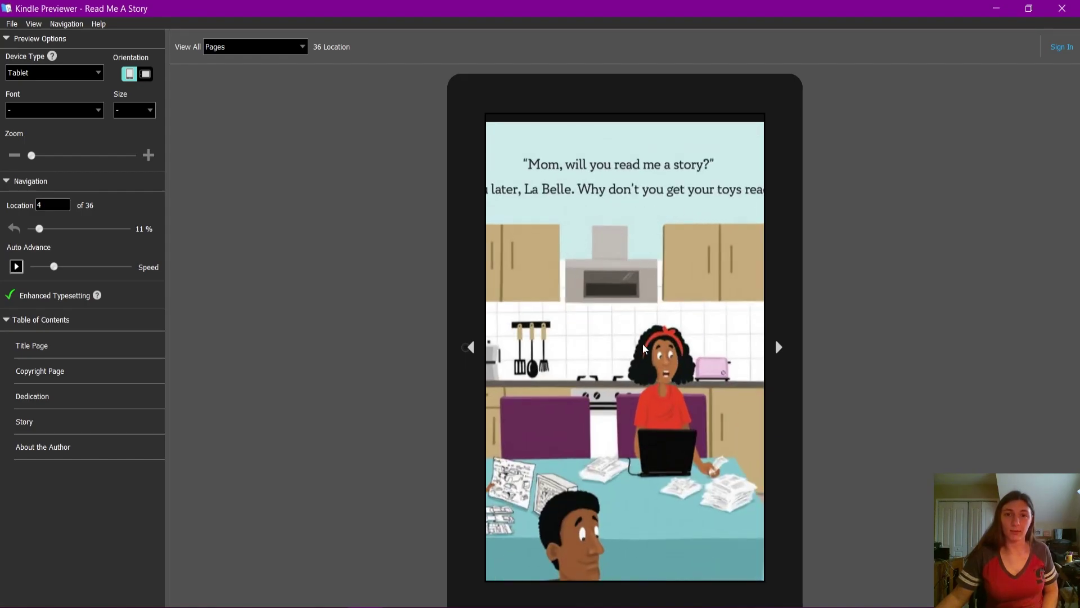
{"action": "scroll", "coordinate": [647, 416], "scroll_direction": "down", "scroll_amount": 5}
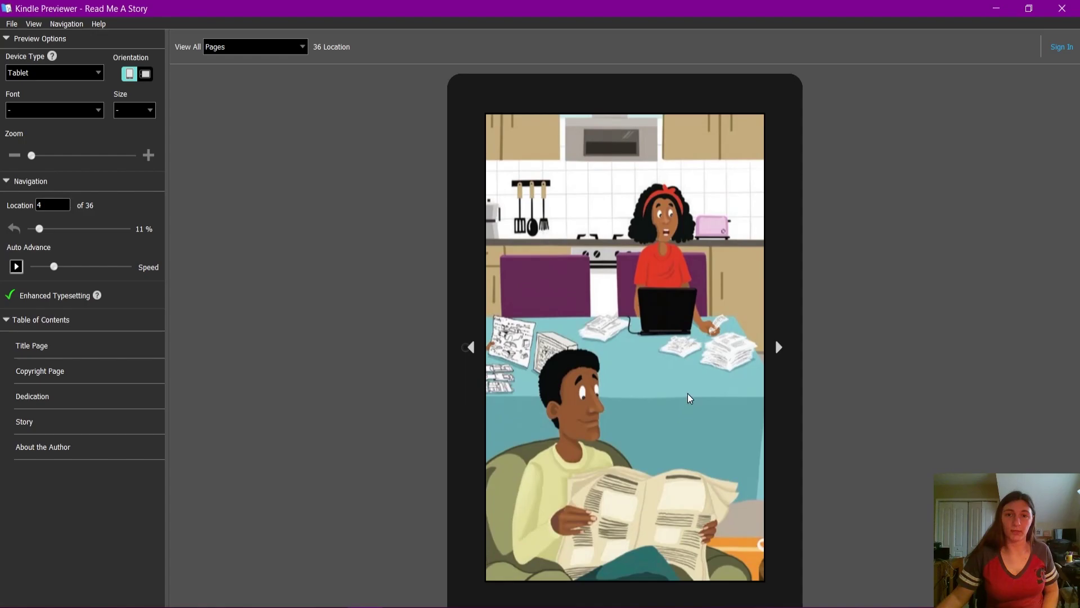
{"action": "double_click", "coordinate": [689, 396]}
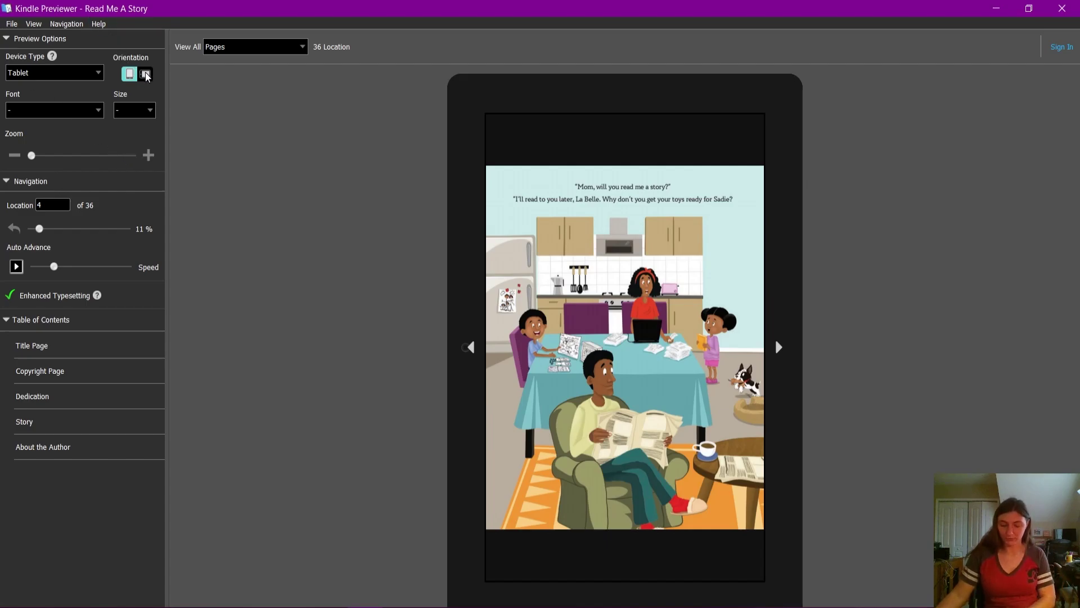
Switch the tablet preview to landscape orientation and maximize the previewer window.
{"action": "key", "text": "super+equal"}
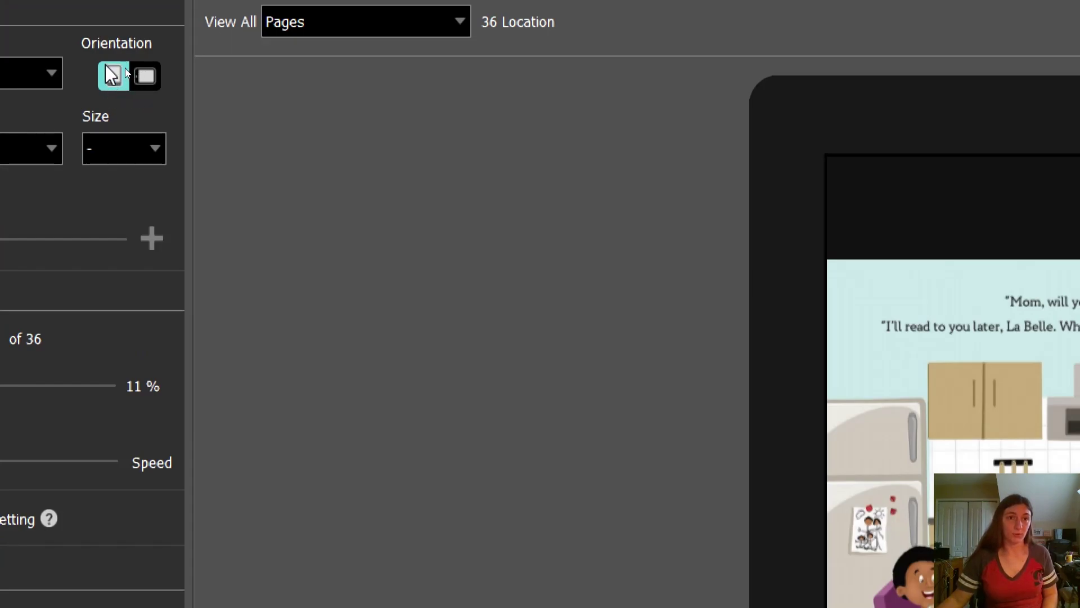
{"action": "key", "text": "super+minus"}
{"action": "left_click", "coordinate": [144, 77]}
{"action": "key", "text": "super+minus"}
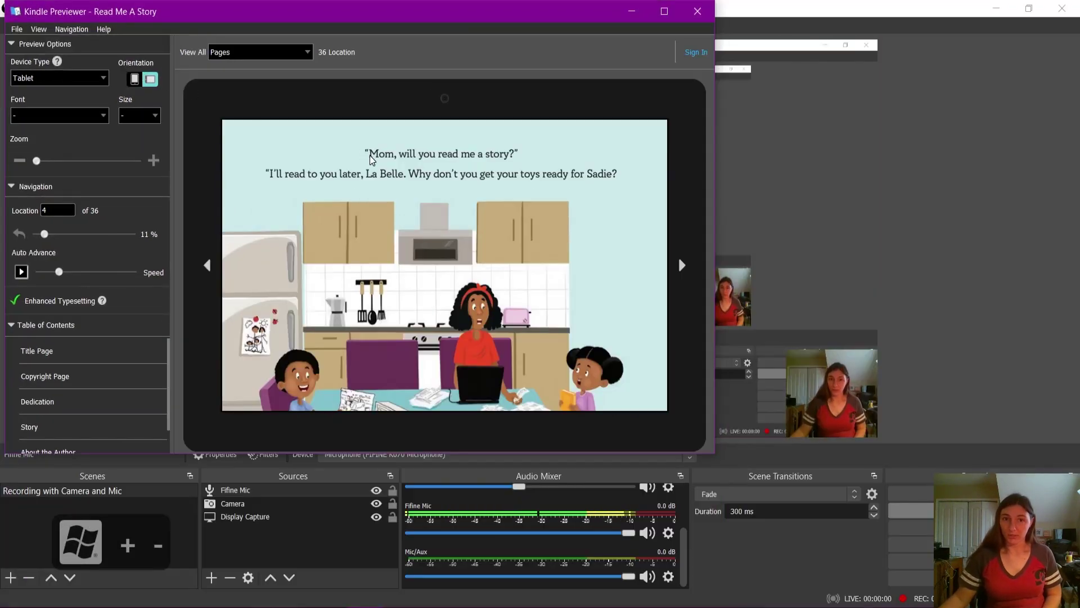
{"action": "key", "text": "super+Up"}
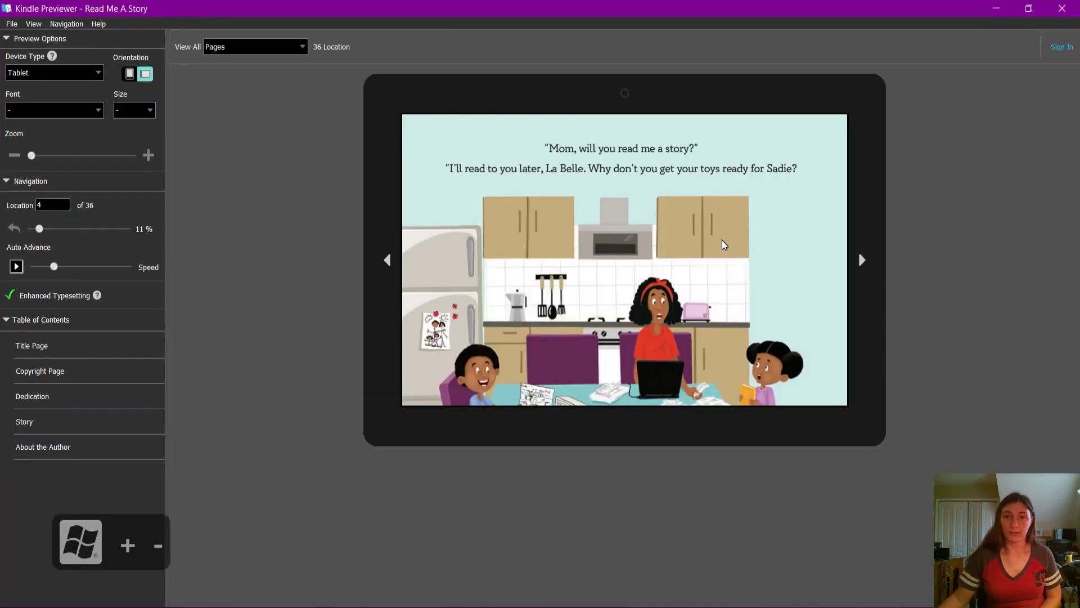
Scroll past the kitchen illustration to the "Hello, hello" page at location 5 of 36.
{"action": "scroll", "coordinate": [724, 248], "scroll_direction": "down", "scroll_amount": 5}
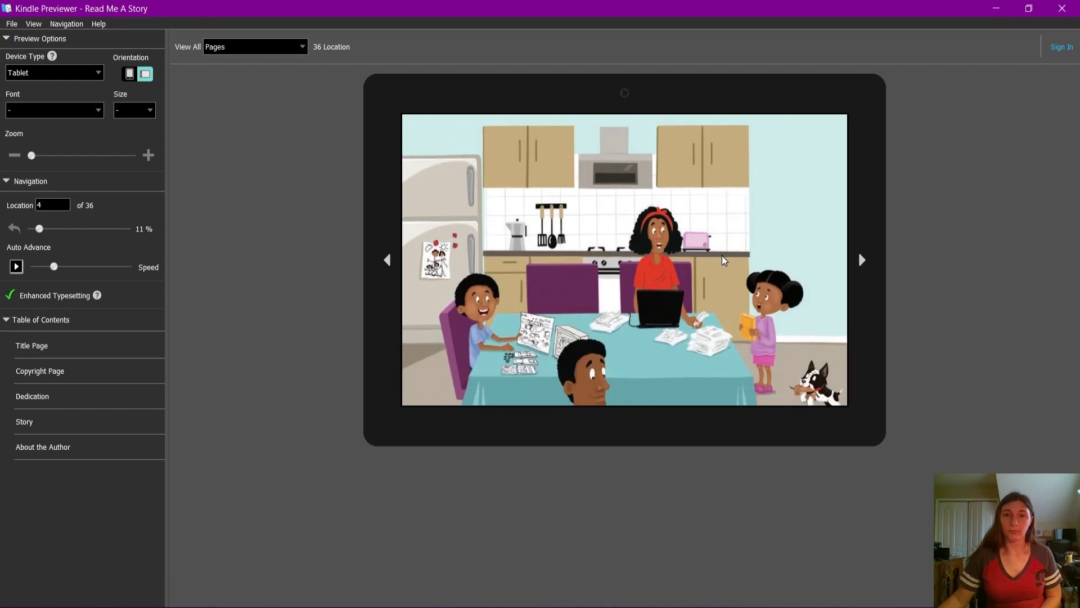
{"action": "scroll", "coordinate": [726, 273], "scroll_direction": "down", "scroll_amount": 5}
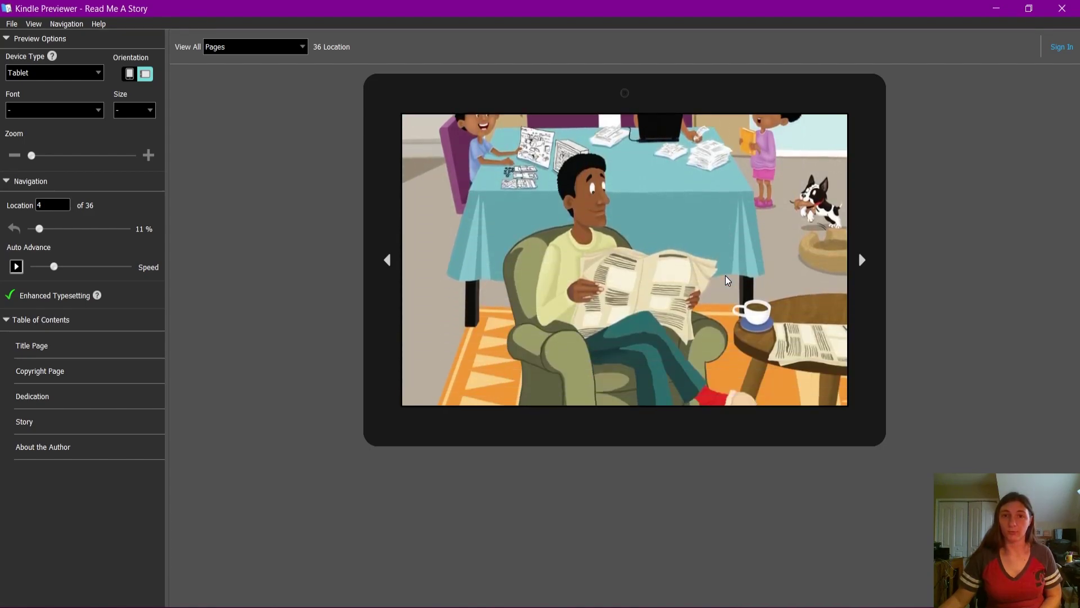
{"action": "scroll", "coordinate": [726, 279], "scroll_direction": "down", "scroll_amount": 3}
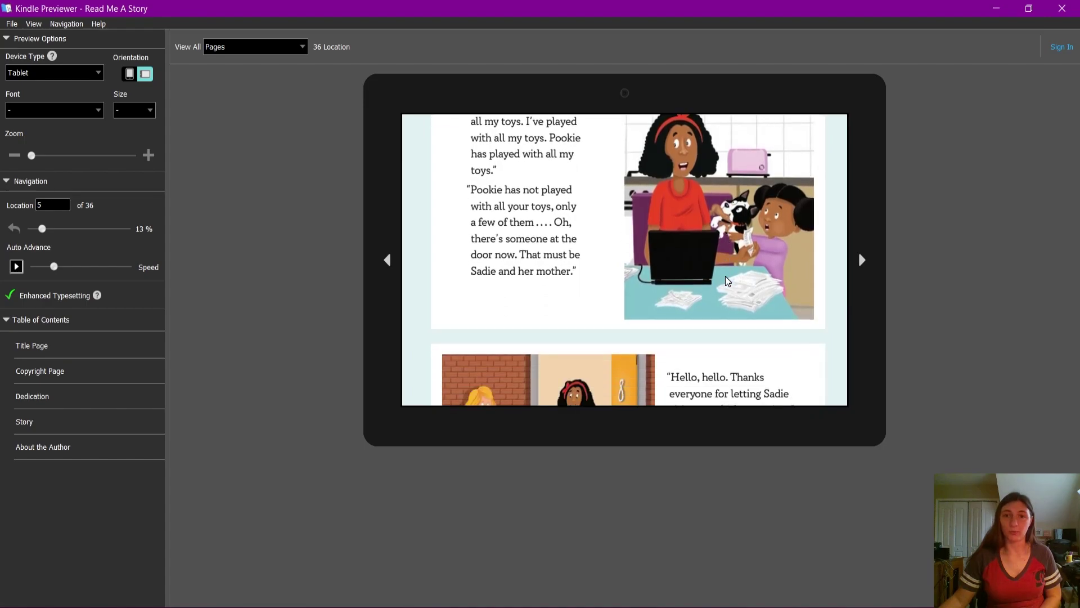
{"action": "scroll", "coordinate": [728, 282], "scroll_direction": "up", "scroll_amount": 4}
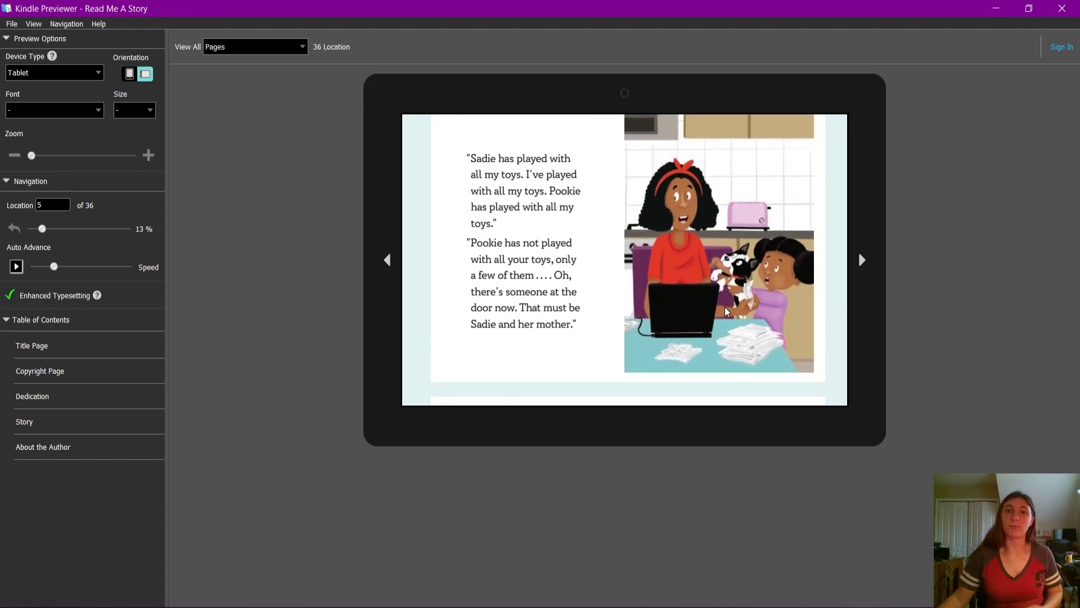
{"action": "scroll", "coordinate": [726, 308], "scroll_direction": "up", "scroll_amount": 3}
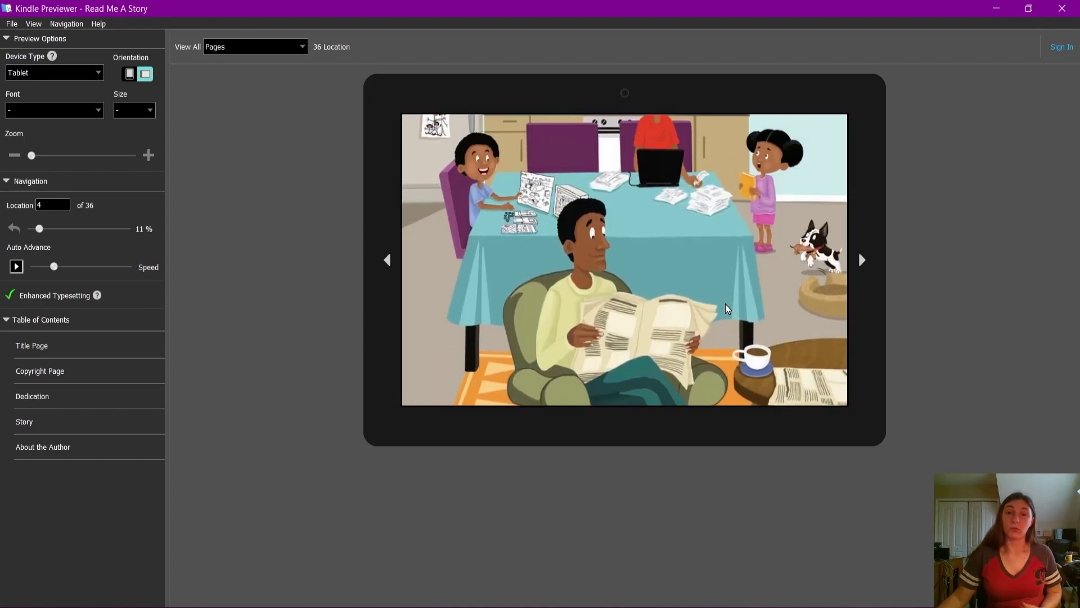
{"action": "scroll", "coordinate": [728, 309], "scroll_direction": "up", "scroll_amount": 1}
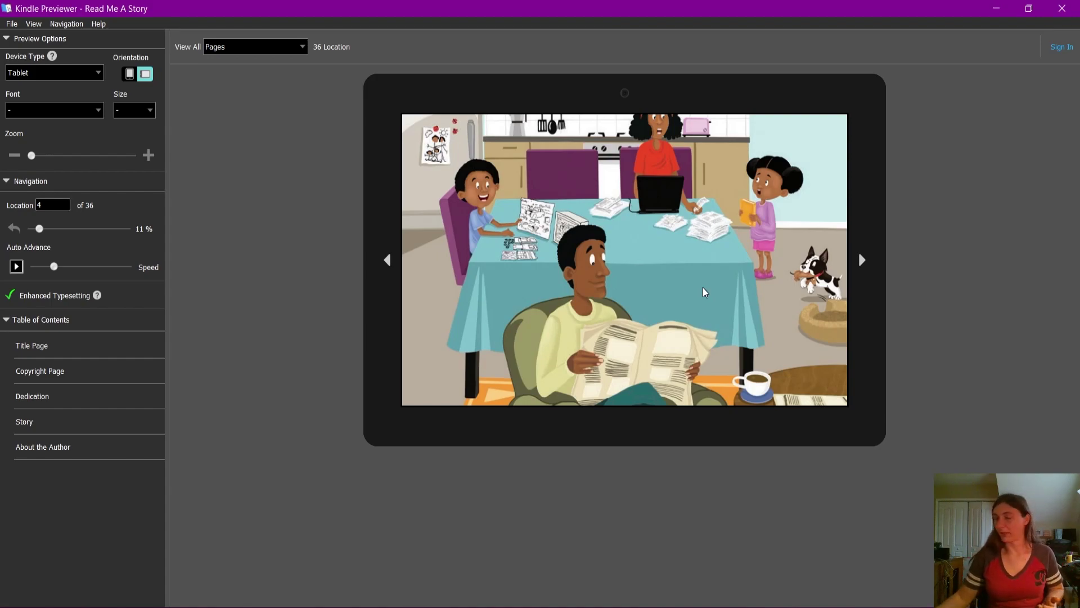
{"action": "scroll", "coordinate": [722, 294], "scroll_direction": "up", "scroll_amount": 2}
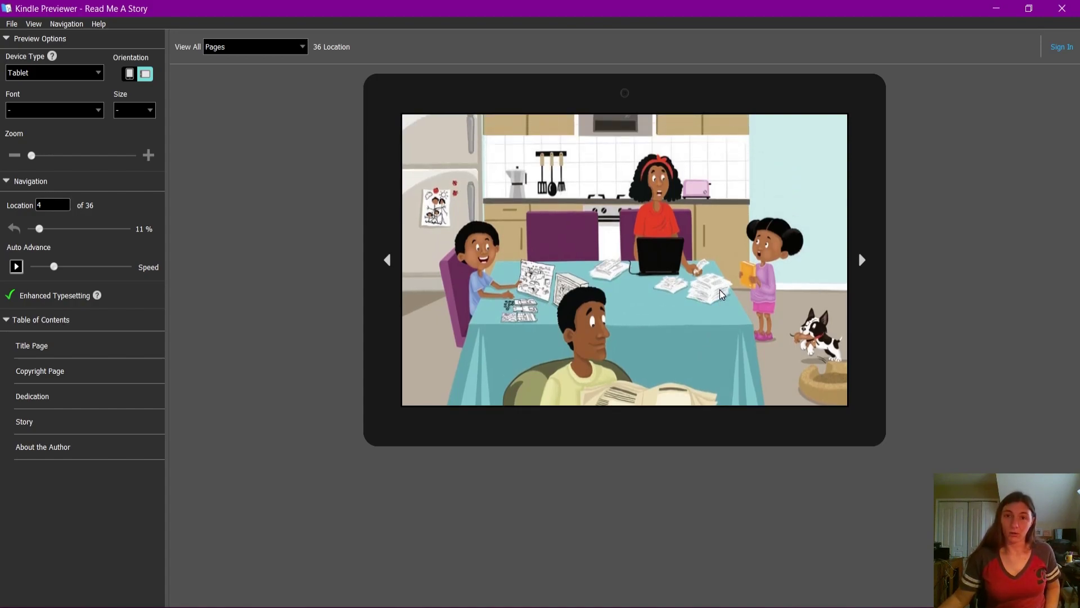
{"action": "scroll", "coordinate": [723, 294], "scroll_direction": "down", "scroll_amount": 4}
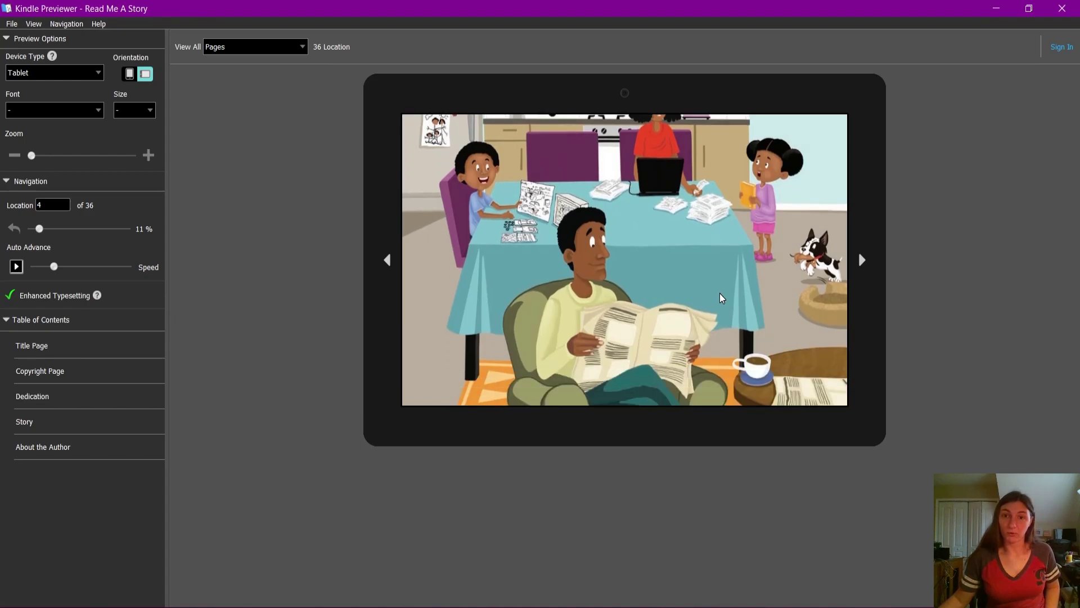
{"action": "scroll", "coordinate": [726, 311], "scroll_direction": "down", "scroll_amount": 6}
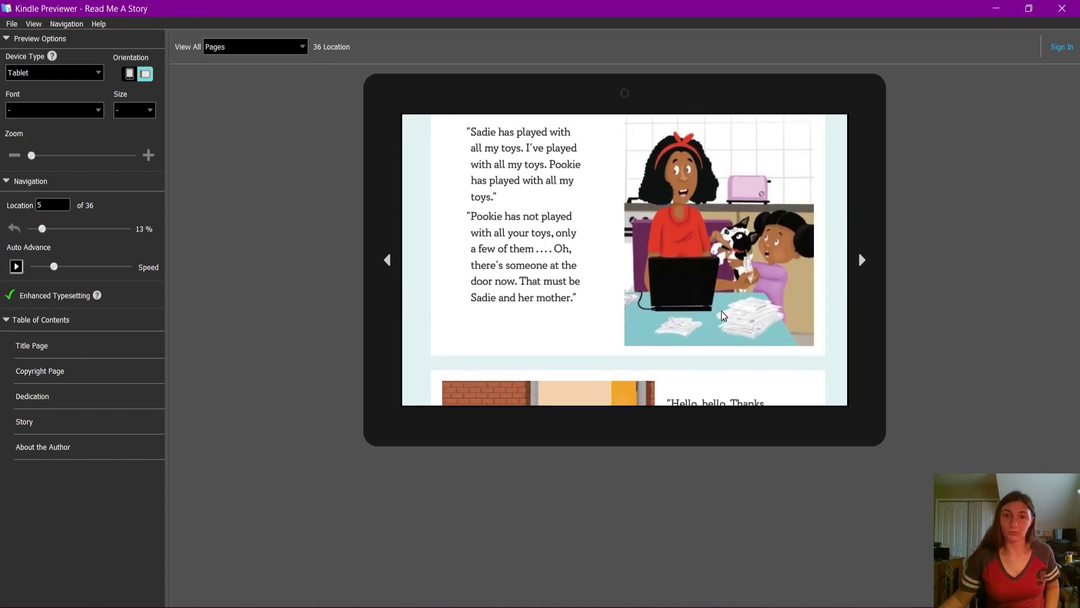
{"action": "scroll", "coordinate": [724, 319], "scroll_direction": "down", "scroll_amount": 3}
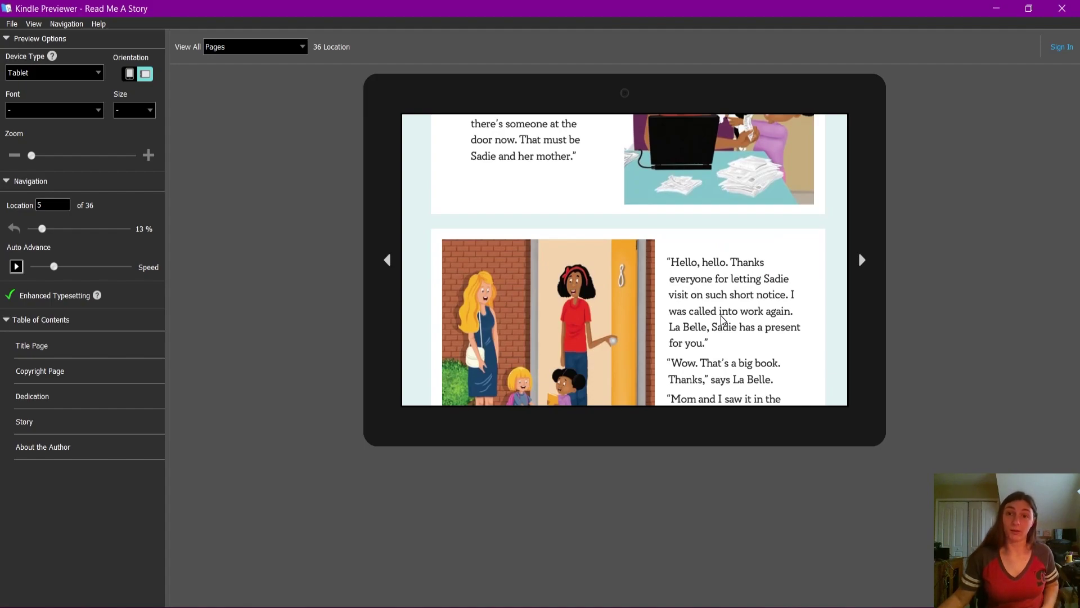
{"action": "scroll", "coordinate": [724, 319], "scroll_direction": "down", "scroll_amount": 3}
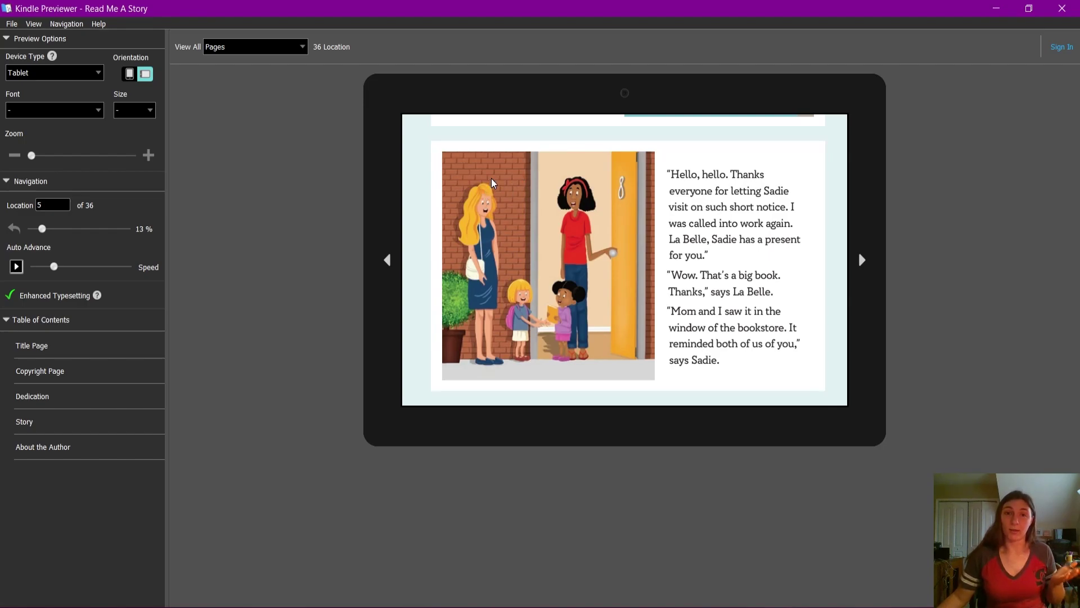
Rotate the tablet preview back to portrait, showing two stacked story pages at location 5.
{"action": "left_click", "coordinate": [134, 74]}
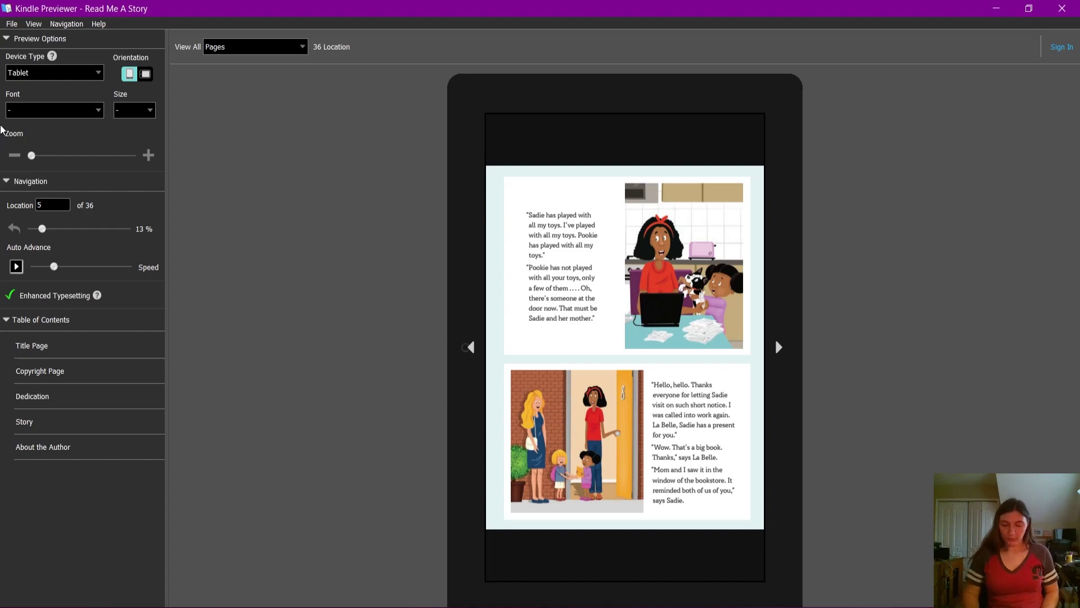
{"action": "key", "text": "alt+equal"}
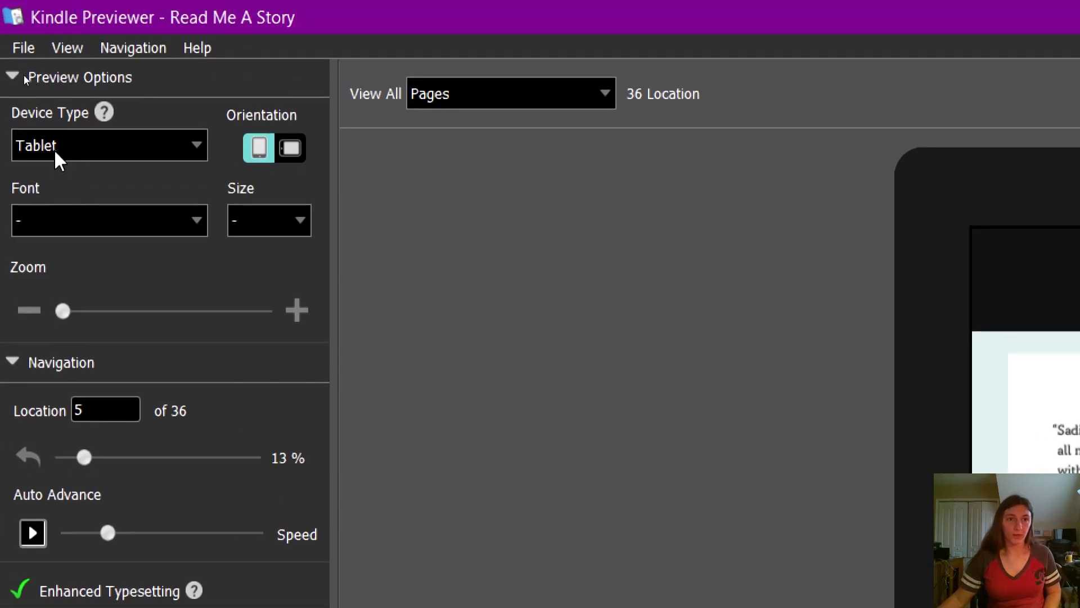
Switch Device Type to Phone, advance to location 8, and zoom the middle comic panel in and out.
{"action": "left_click", "coordinate": [37, 153]}
{"action": "left_click", "coordinate": [43, 172]}
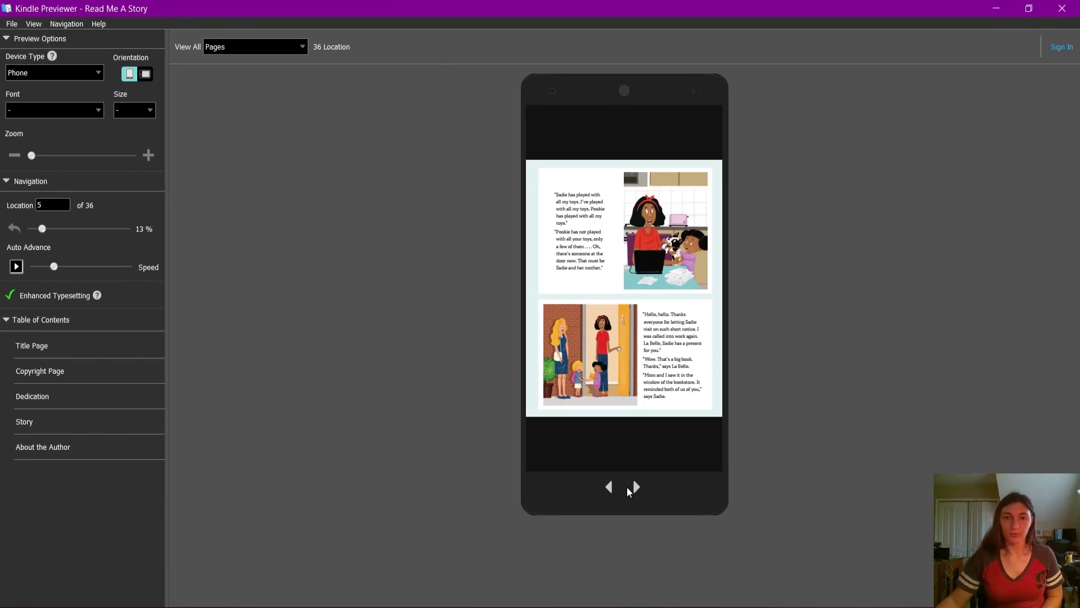
{"action": "left_click", "coordinate": [636, 488]}
{"action": "left_click", "coordinate": [636, 488]}
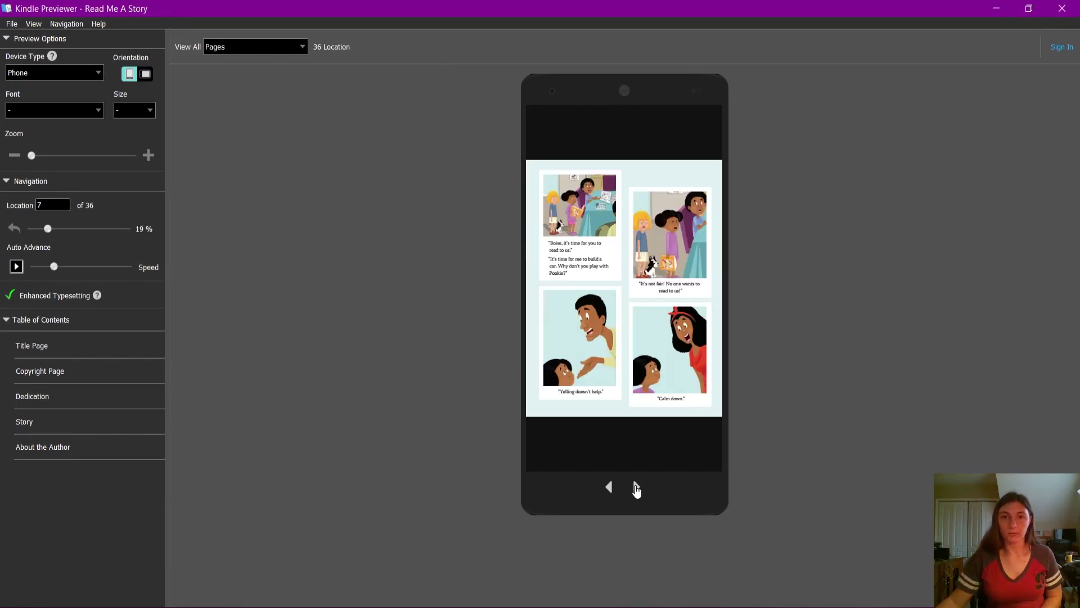
{"action": "left_click", "coordinate": [636, 488]}
{"action": "double_click", "coordinate": [642, 318]}
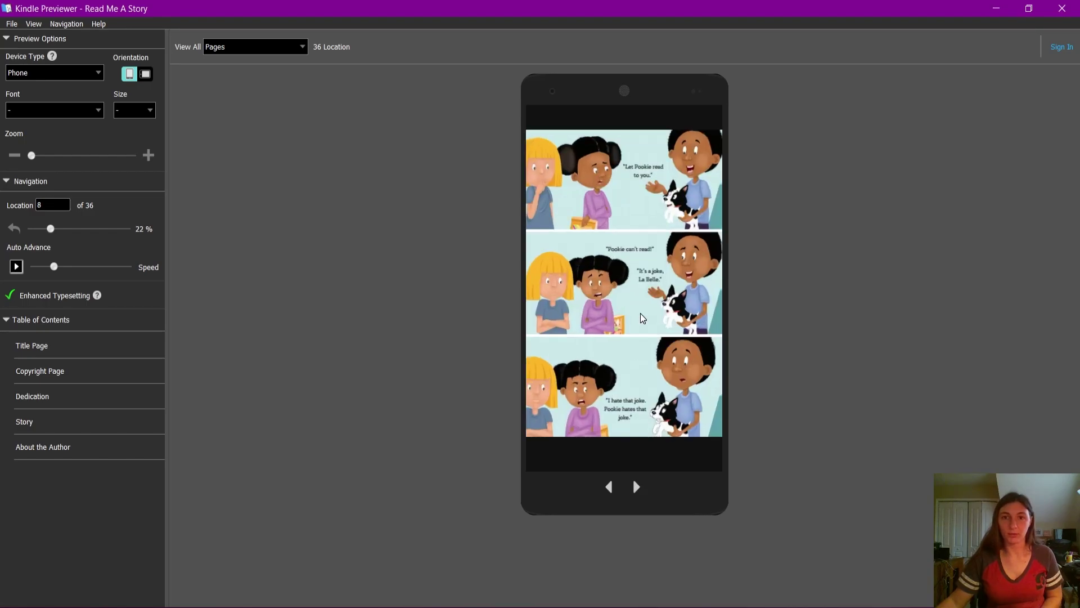
{"action": "double_click", "coordinate": [643, 283]}
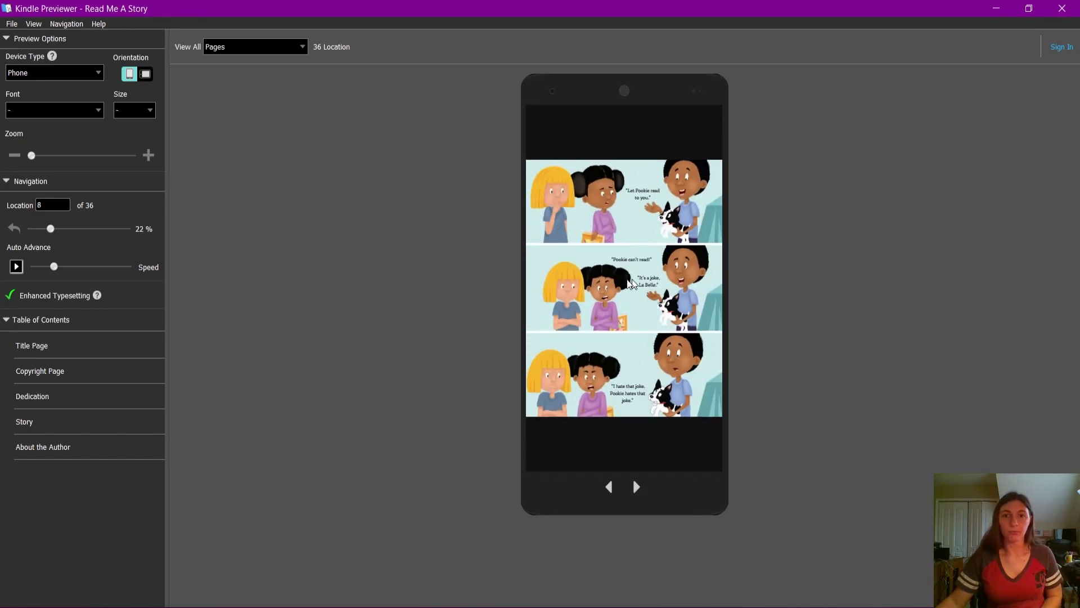
Rotate the phone preview to landscape, maximize the window, and scroll onward to the next story page.
{"action": "left_click", "coordinate": [145, 74]}
{"action": "double_click", "coordinate": [174, 13]}
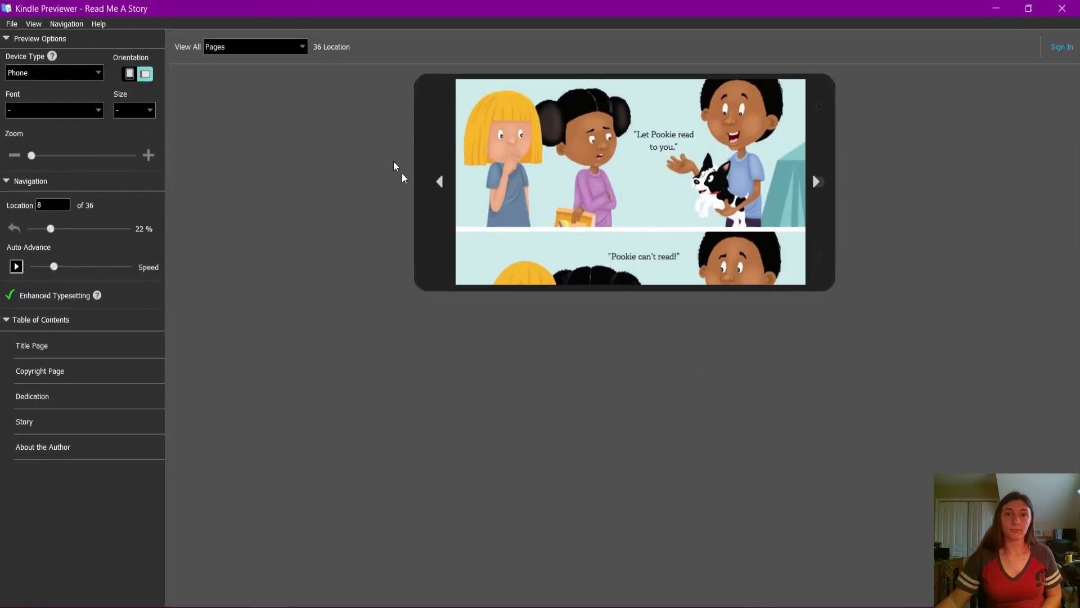
{"action": "scroll", "coordinate": [785, 214], "scroll_direction": "down", "scroll_amount": 5}
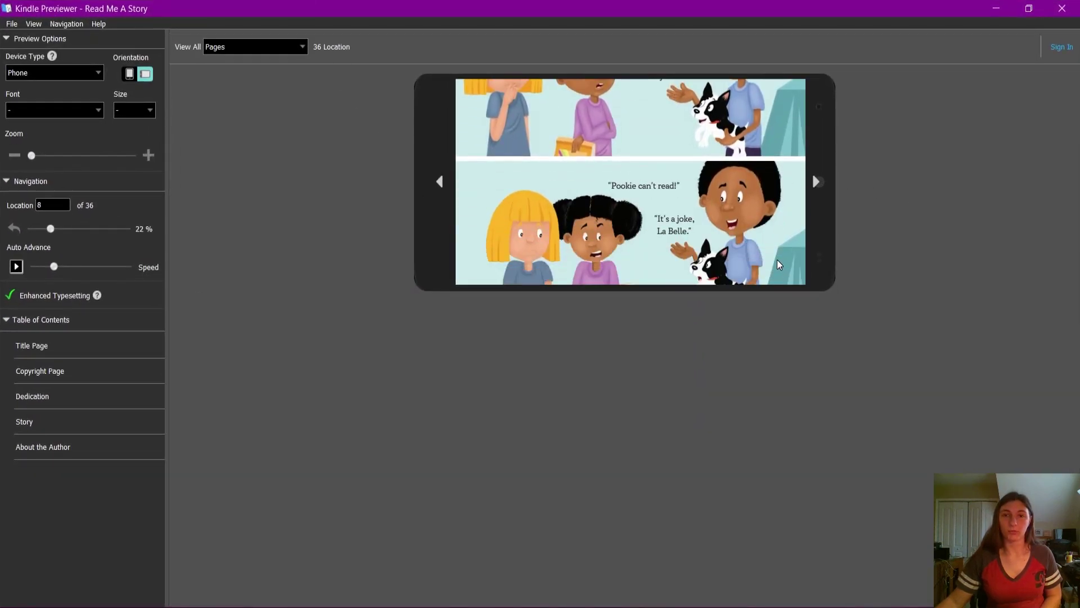
{"action": "scroll", "coordinate": [772, 260], "scroll_direction": "down", "scroll_amount": 2}
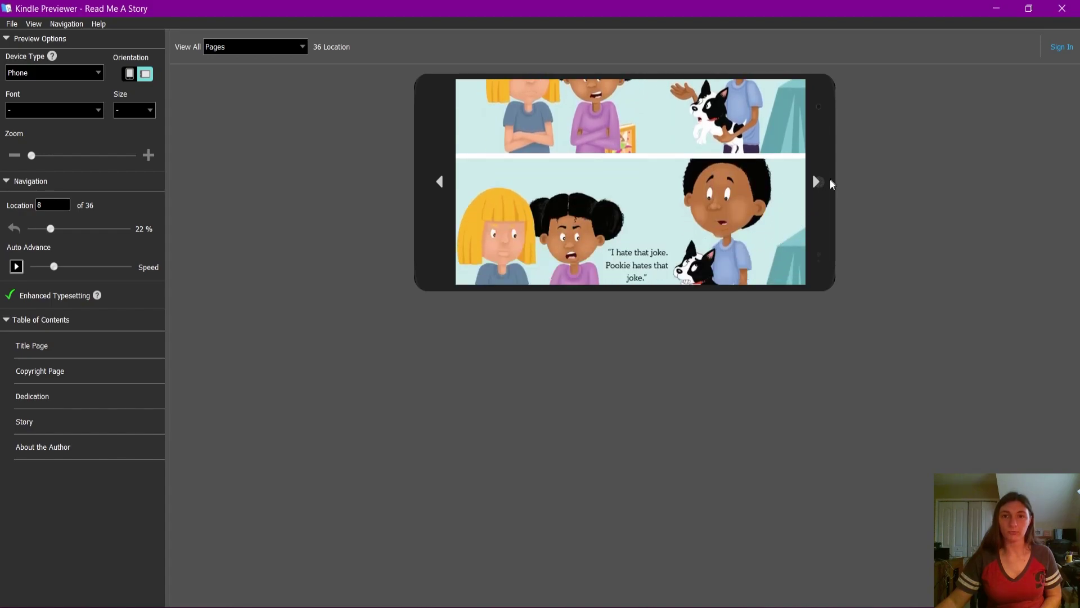
{"action": "left_click", "coordinate": [816, 182]}
{"action": "scroll", "coordinate": [779, 238], "scroll_direction": "down", "scroll_amount": 2}
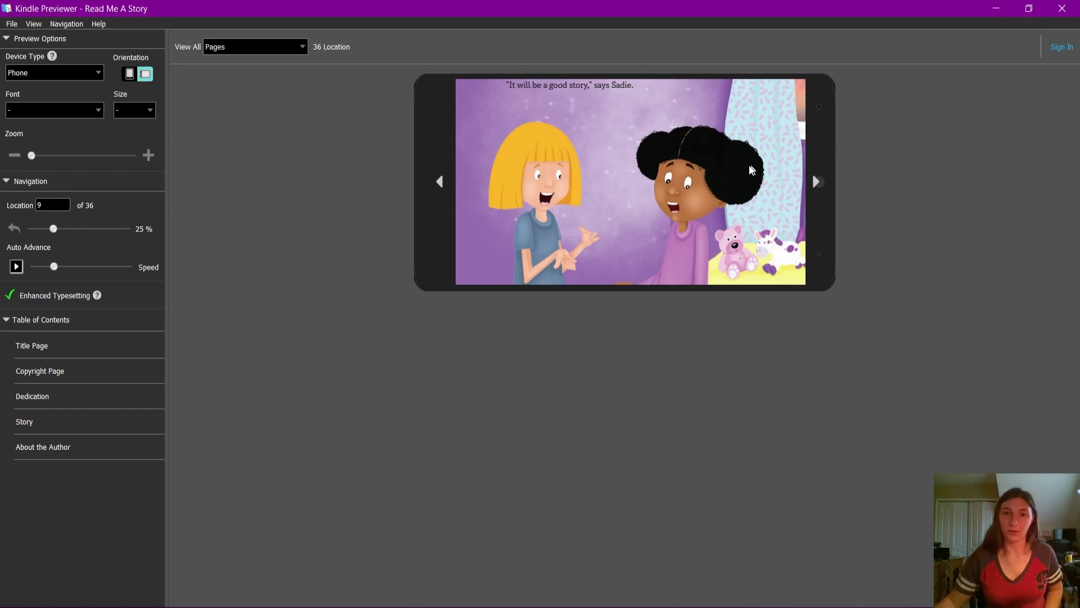
Scroll back to location 8 showing the "It's a joke, La Belle" panels.
{"action": "scroll", "coordinate": [751, 171], "scroll_direction": "down", "scroll_amount": 3}
{"action": "scroll", "coordinate": [738, 173], "scroll_direction": "down", "scroll_amount": 3}
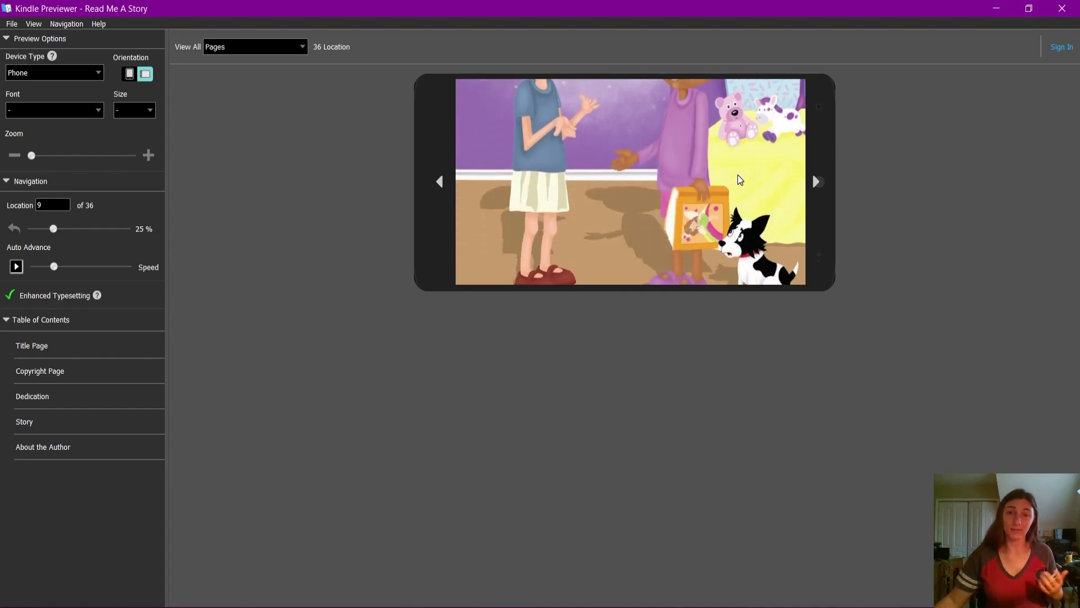
{"action": "scroll", "coordinate": [696, 199], "scroll_direction": "up", "scroll_amount": 3}
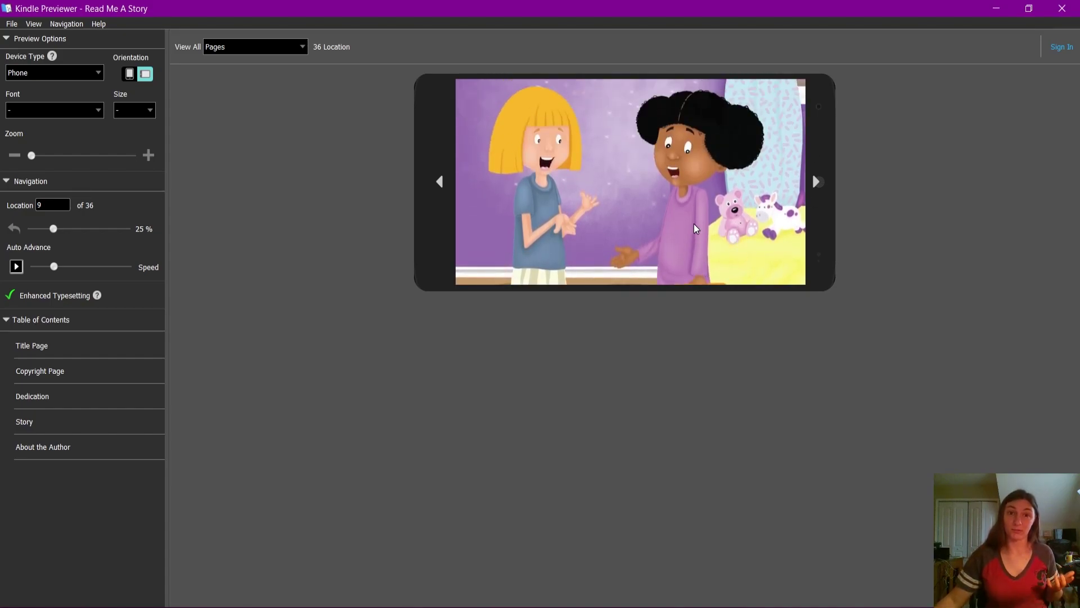
{"action": "scroll", "coordinate": [694, 224], "scroll_direction": "up", "scroll_amount": 5}
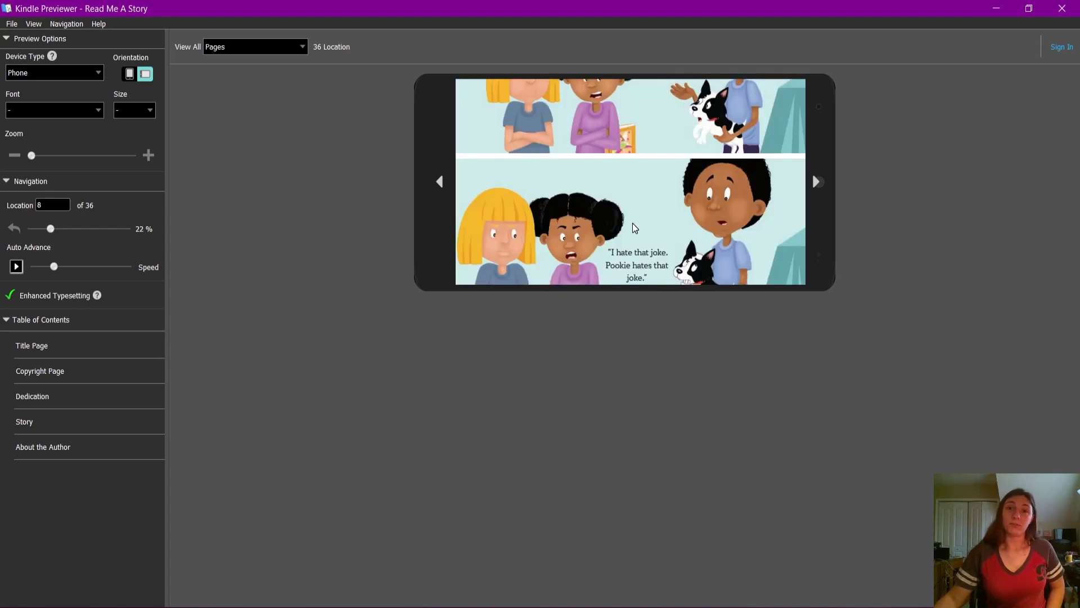
{"action": "scroll", "coordinate": [632, 224], "scroll_direction": "up", "scroll_amount": 1}
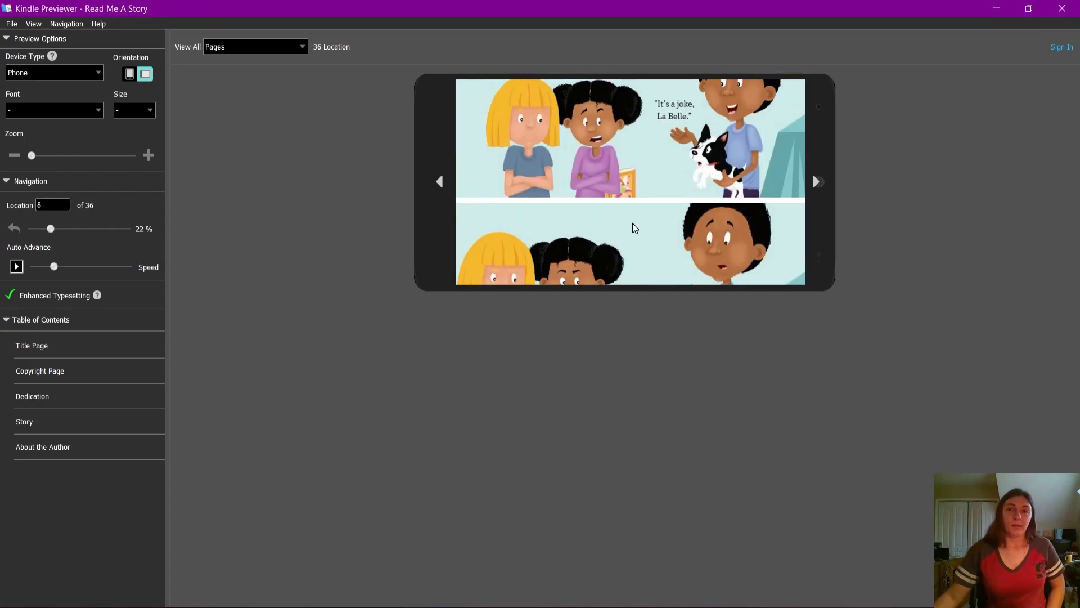